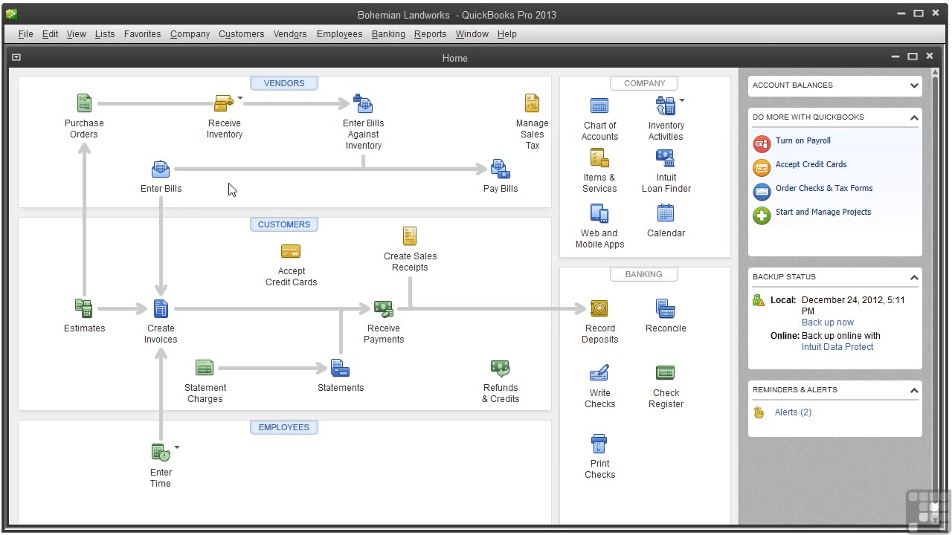
Create a new expense account named "Inventory Adj." in the chart of accounts and close the chart
left_click(596, 132)
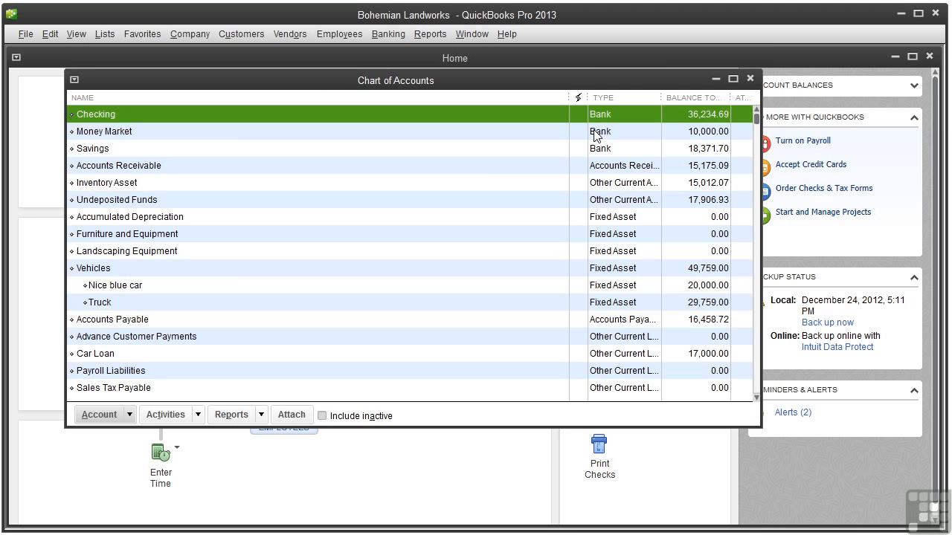
left_click(125, 412)
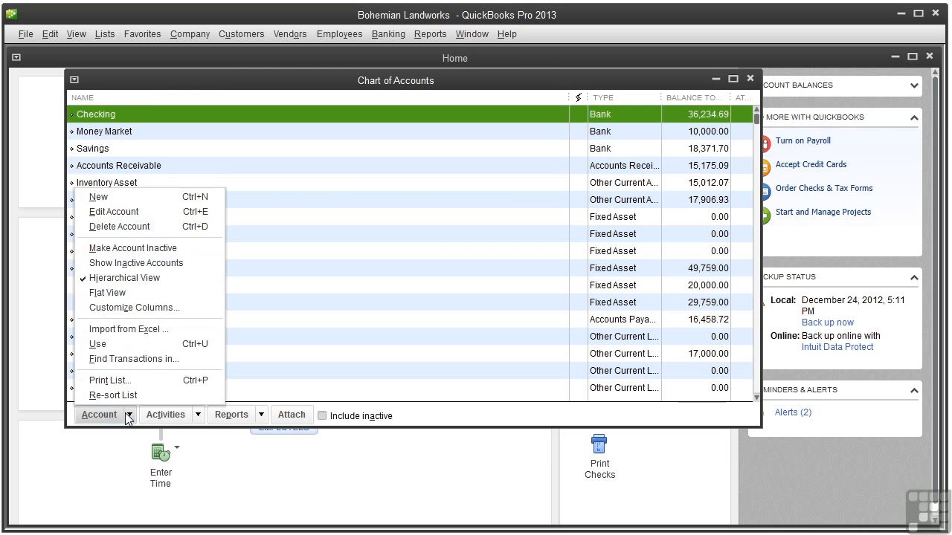
left_click(157, 196)
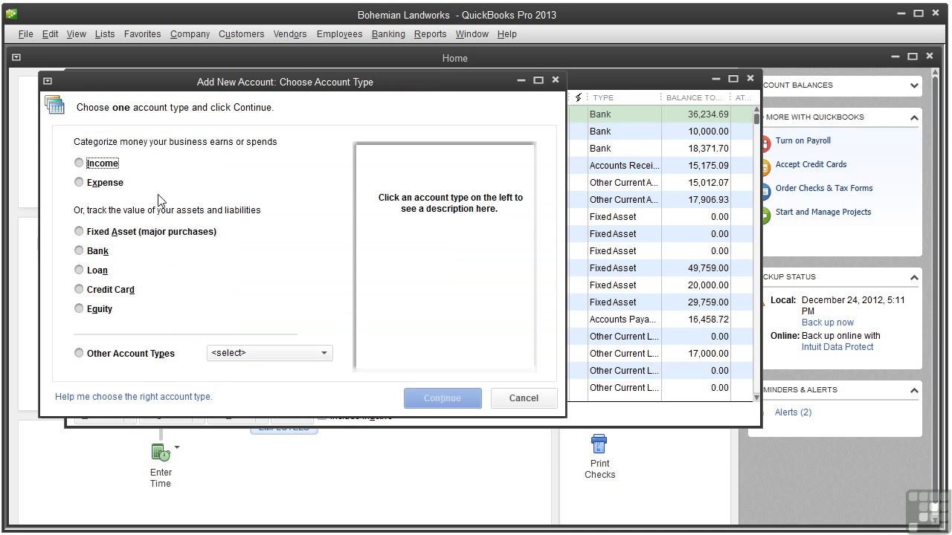
left_click(80, 184)
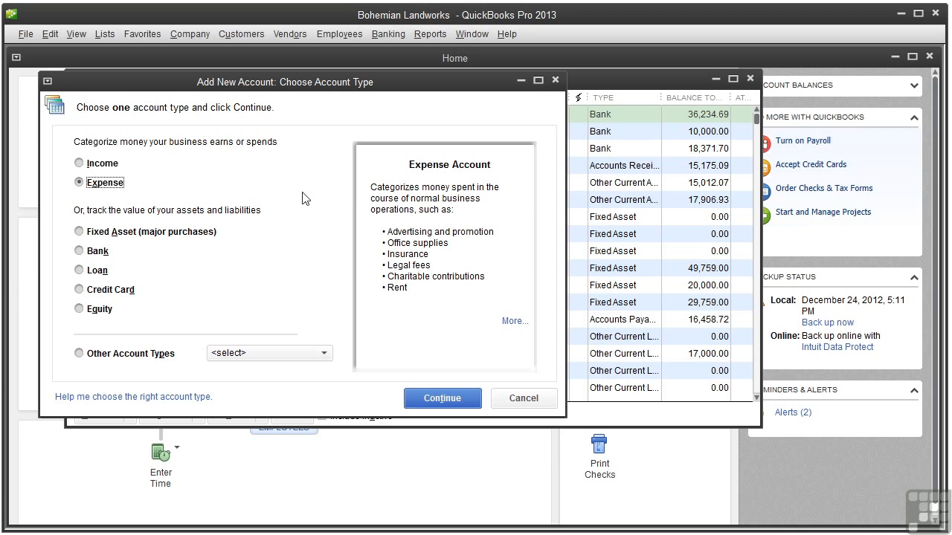
left_click(426, 399)
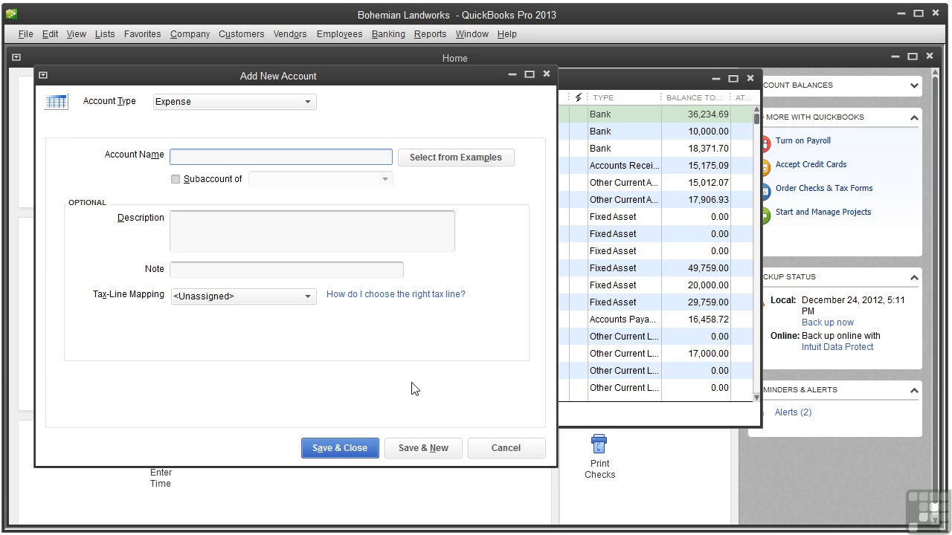
type("Inventory Adj.")
left_click(340, 446)
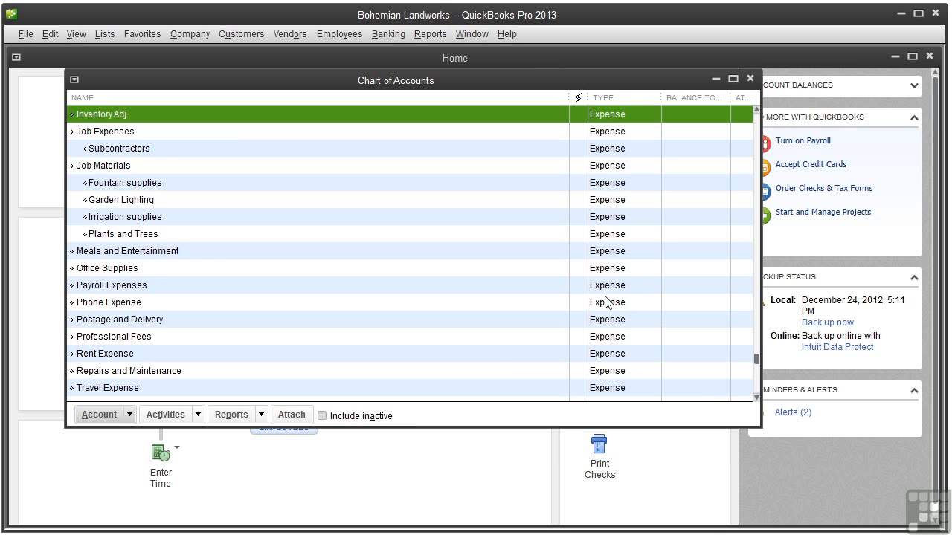
left_click(750, 79)
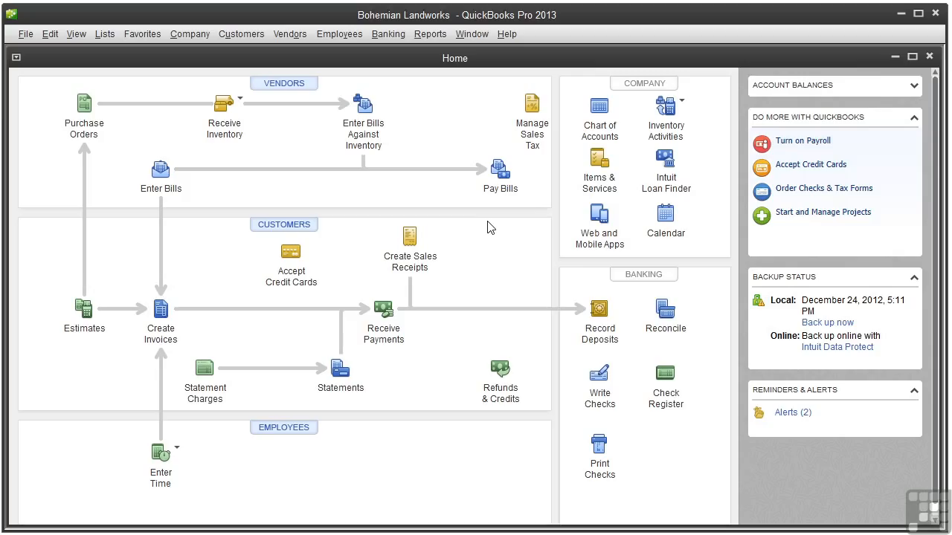
Open the Adjust Quantity/Value on Hand form for inventory
left_click(295, 33)
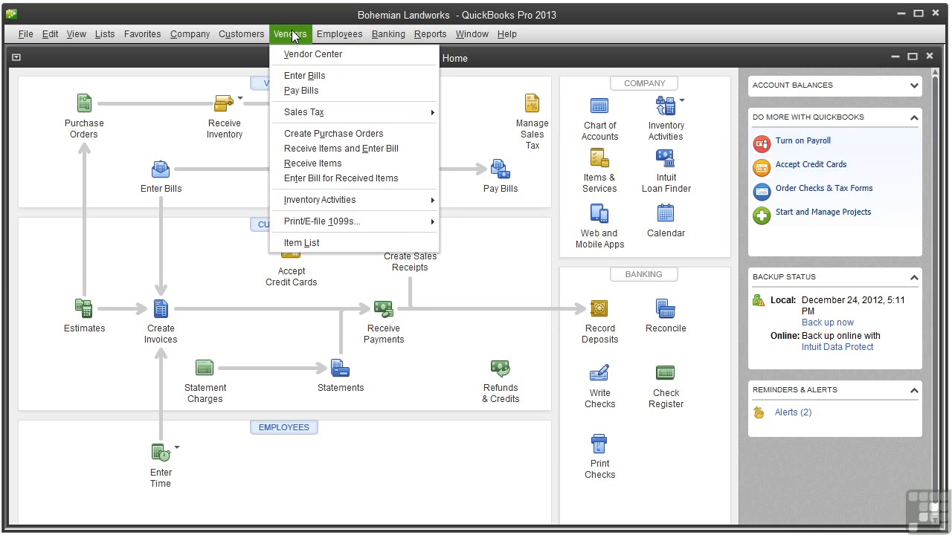
mouse_move(348, 205)
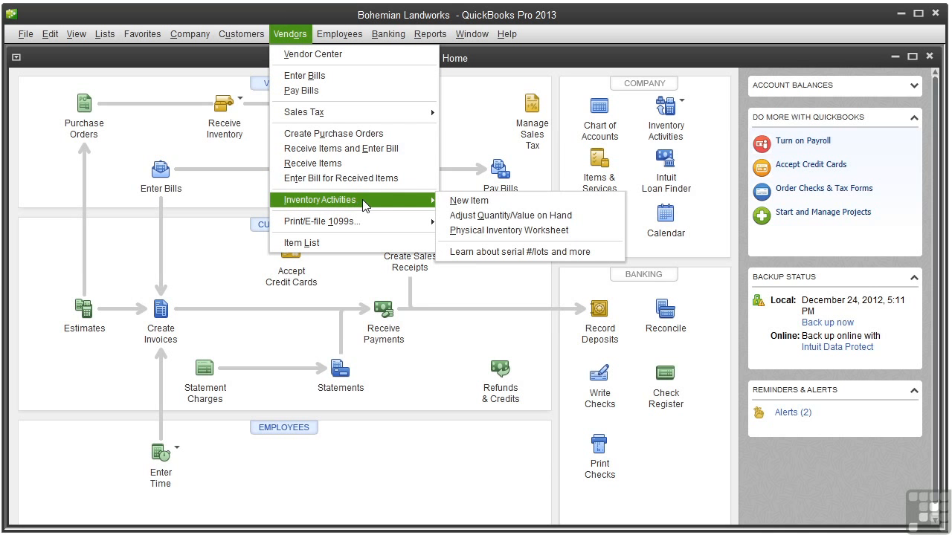
left_click(465, 216)
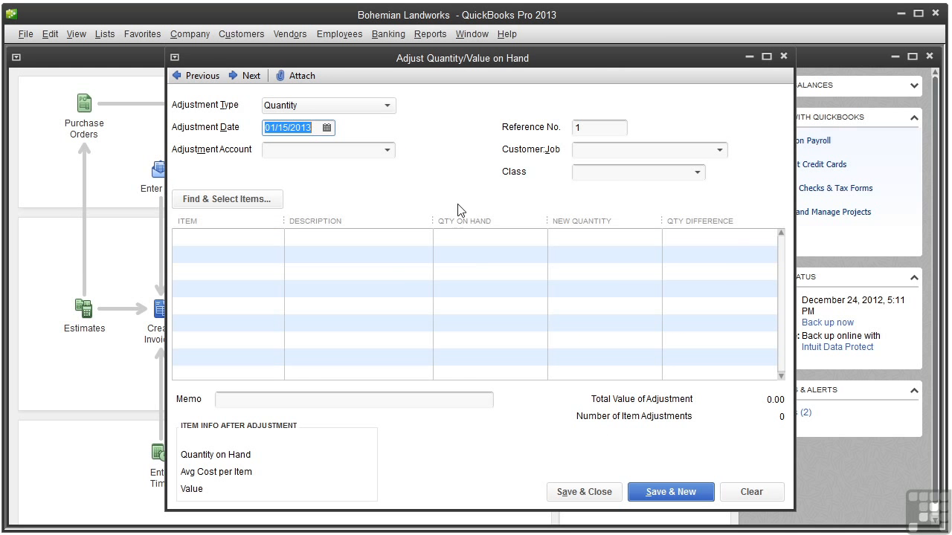
left_click(386, 106)
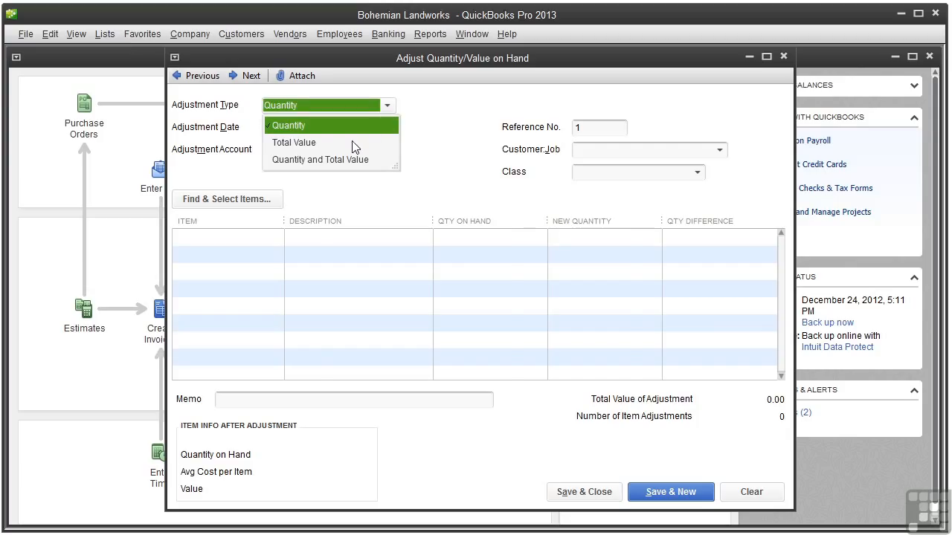
left_click(356, 143)
left_click(387, 107)
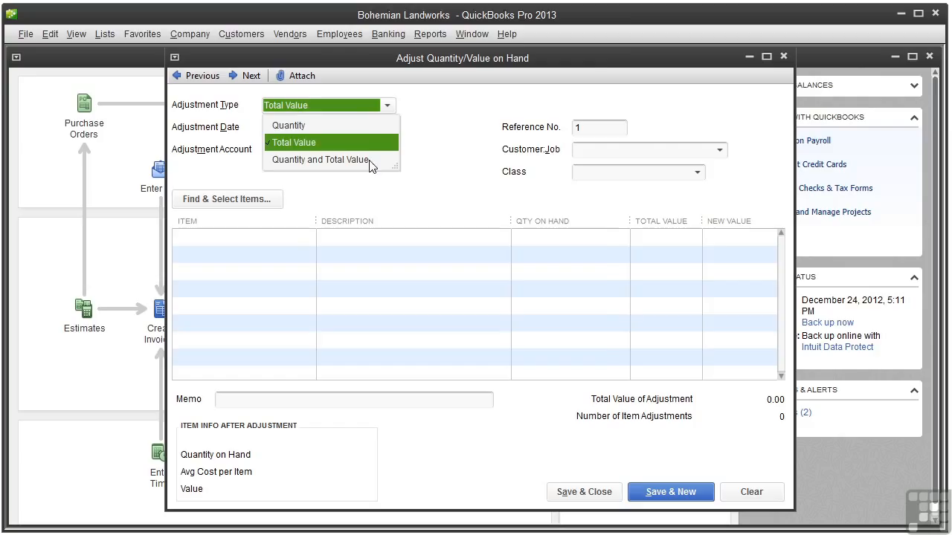
left_click(357, 123)
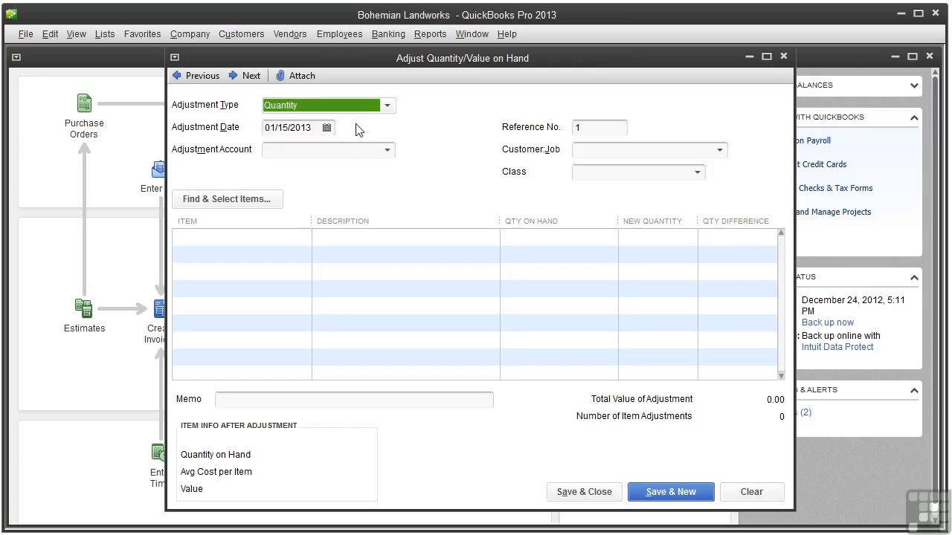
Assign the adjustment to the Inventory Adj. account and add the Flamingo and Transformer items, with inactive items included in the item list
left_click(387, 152)
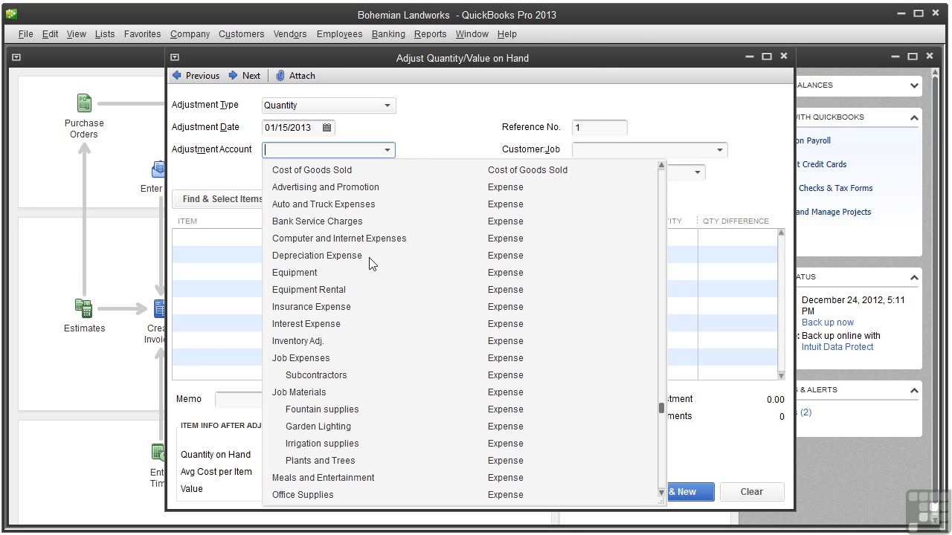
left_click(307, 341)
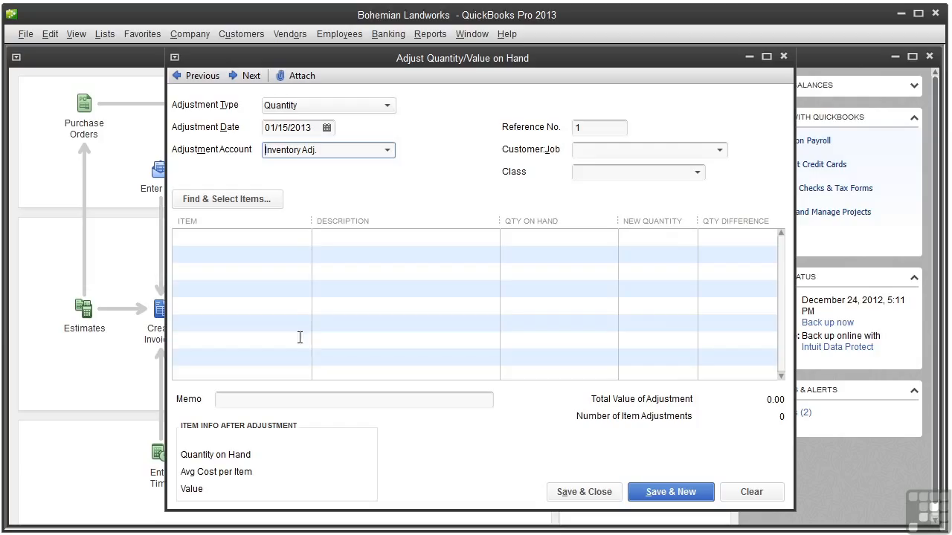
left_click(301, 235)
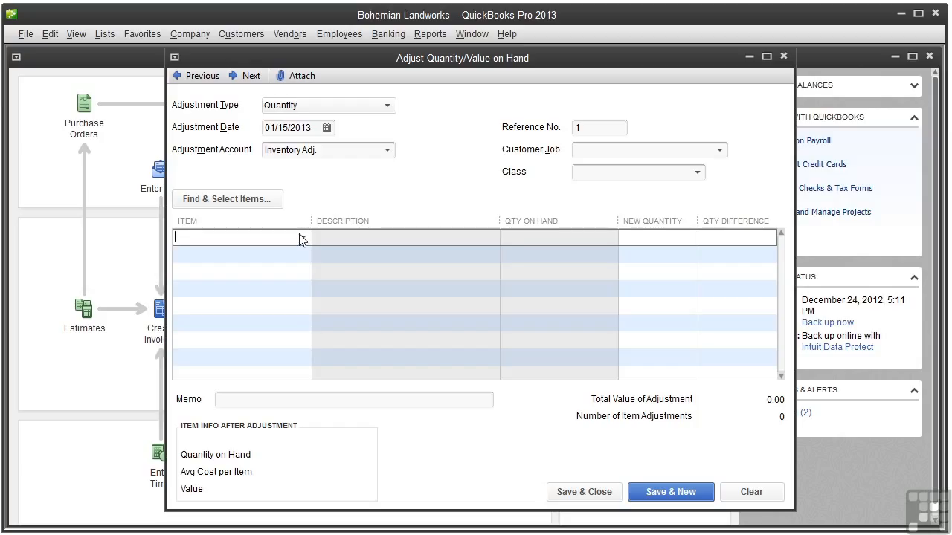
left_click(260, 199)
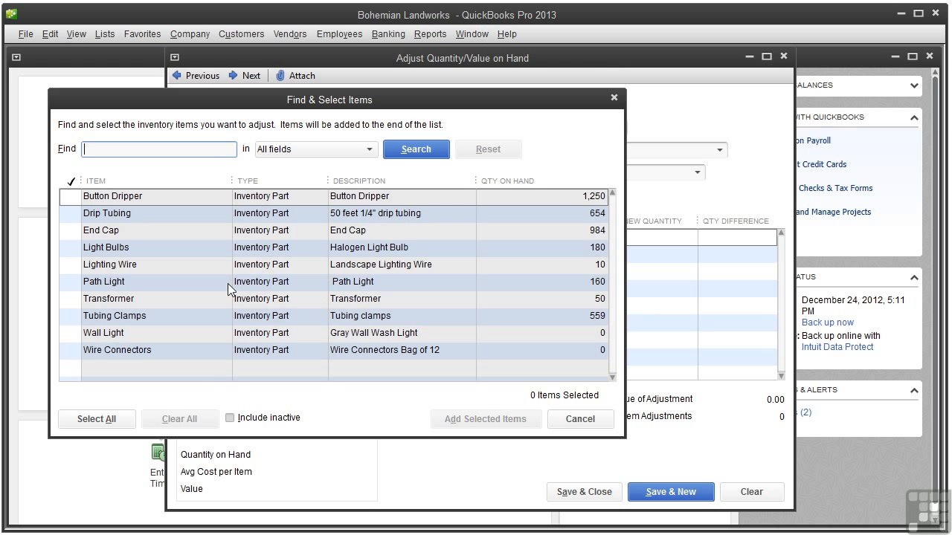
left_click(230, 418)
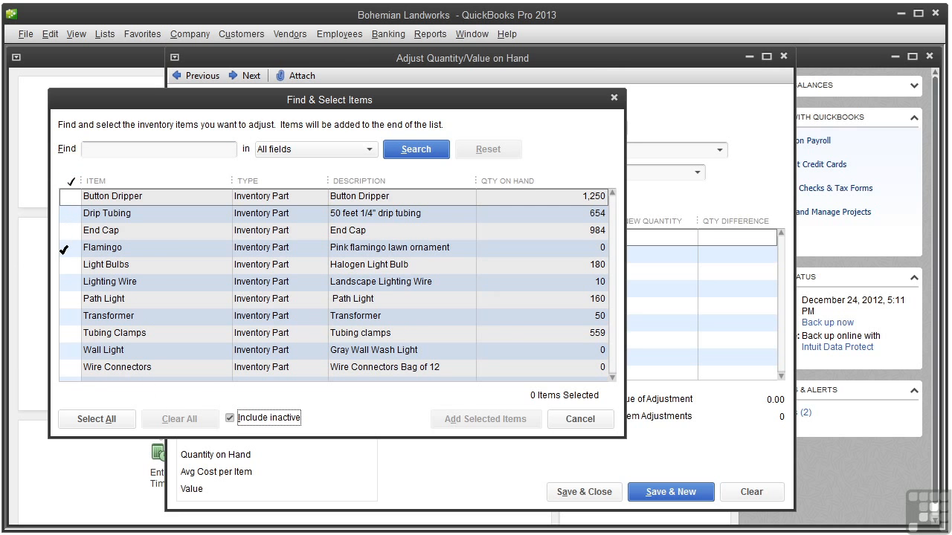
left_click(69, 248)
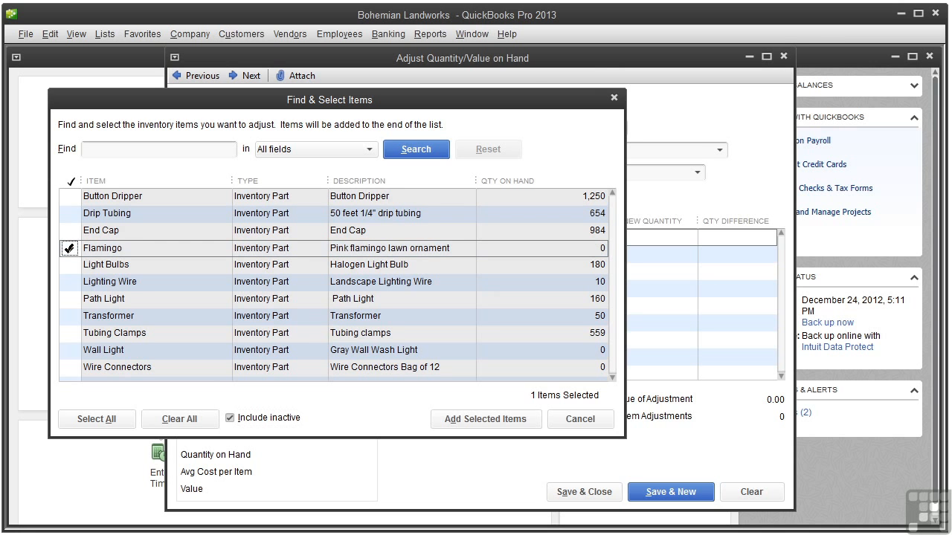
left_click(70, 318)
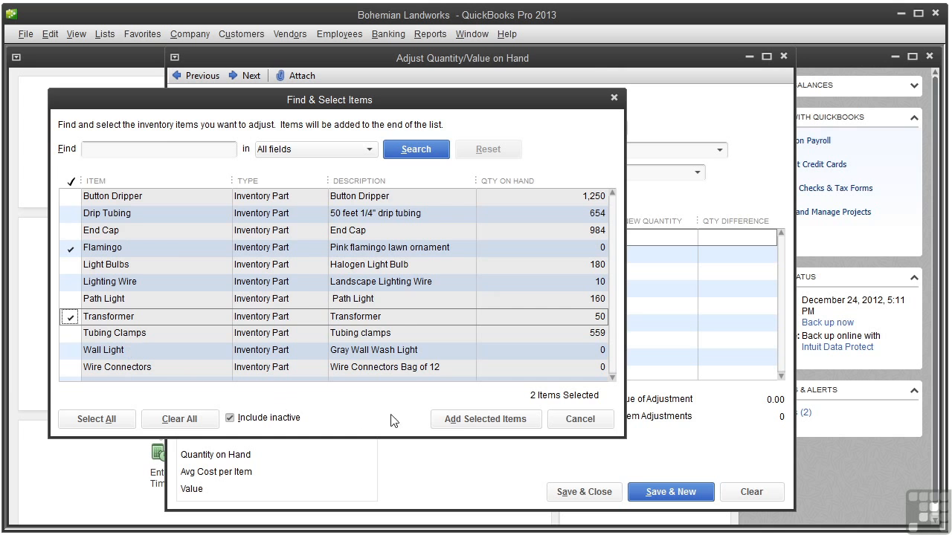
left_click(477, 421)
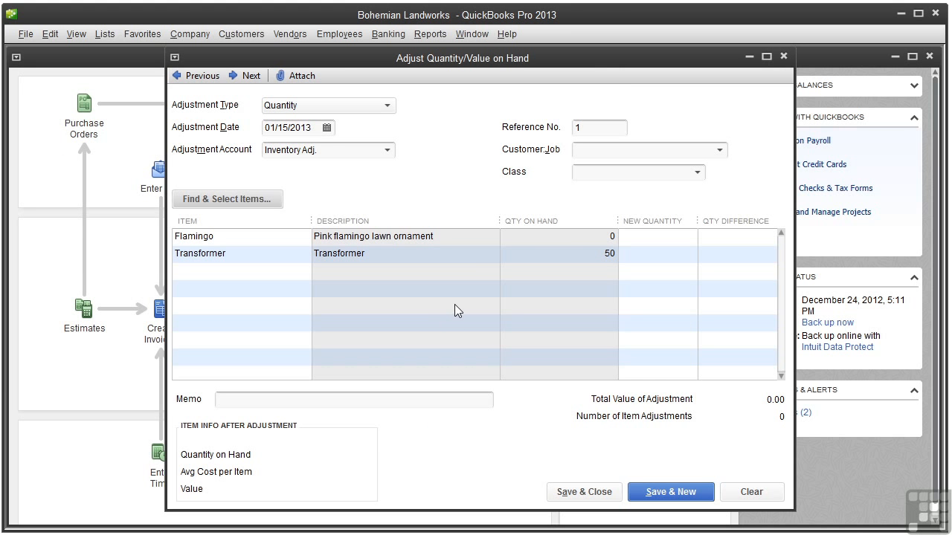
Set the new quantity to 24 for Flamingo and 5 for Transformer, then save the adjustment and start a new one
left_click(679, 238)
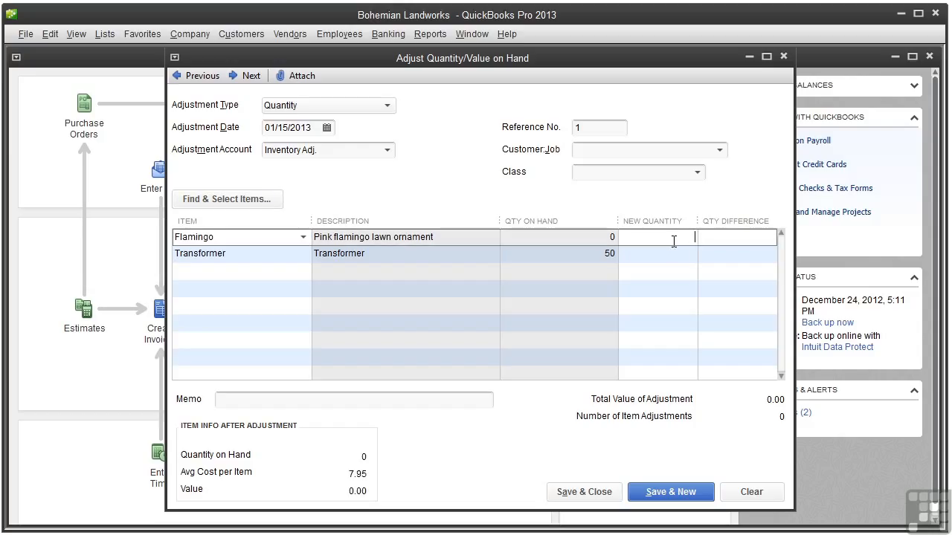
type("24")
key("Tab")
left_click(692, 256)
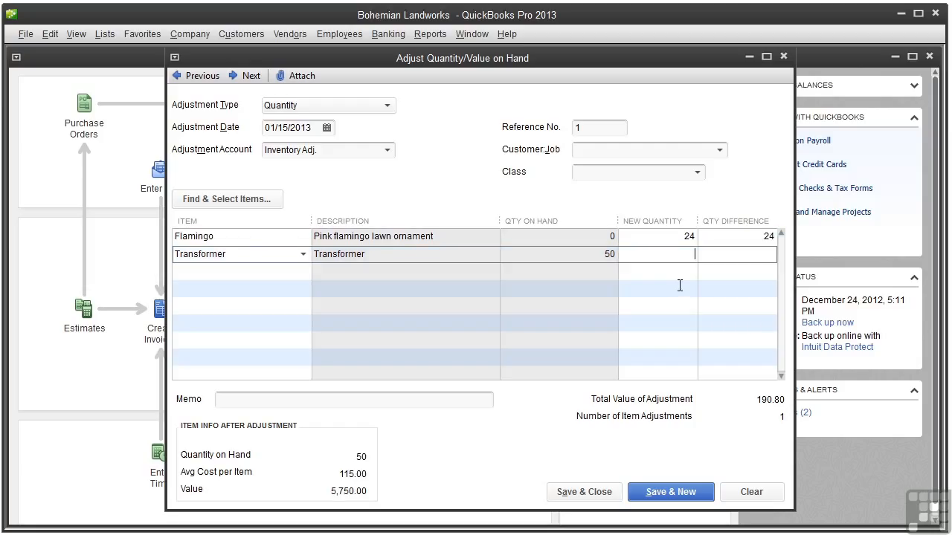
type("5")
key("Tab")
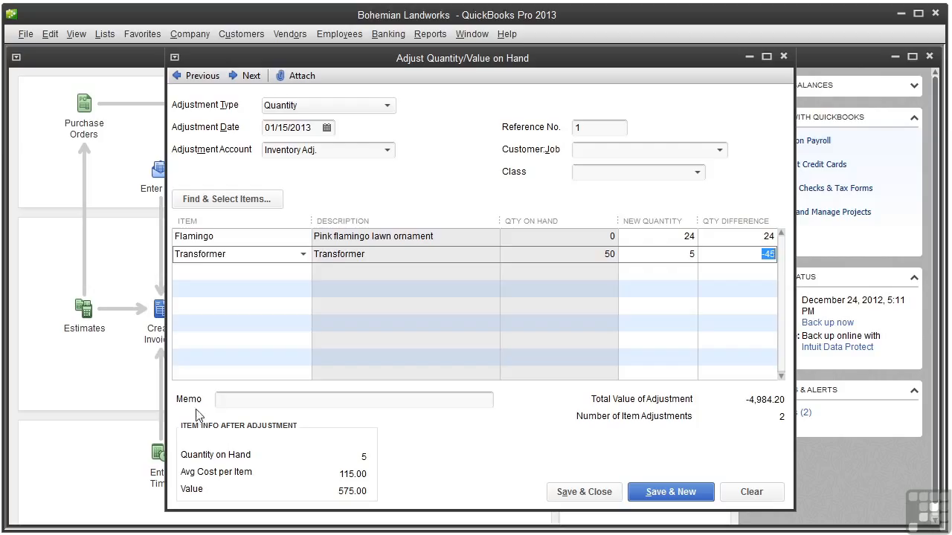
left_click(229, 400)
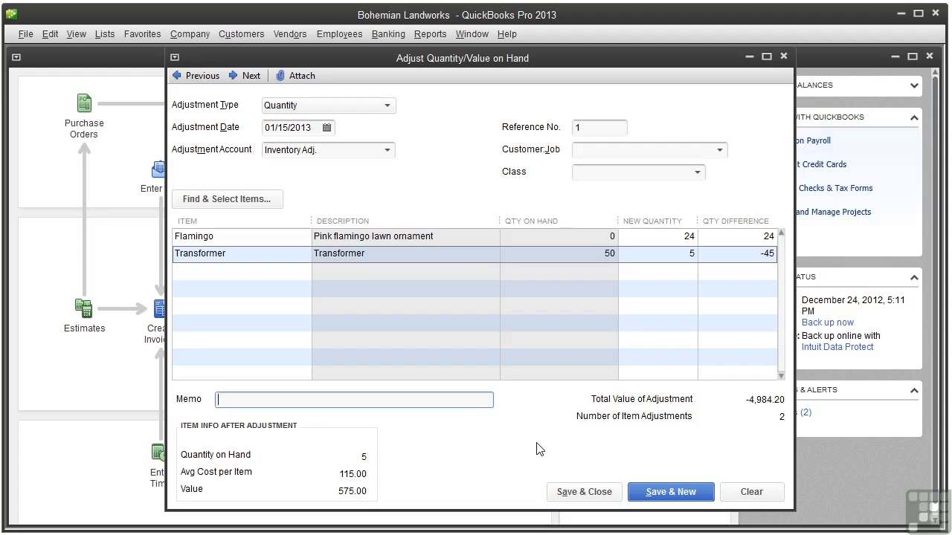
left_click(666, 495)
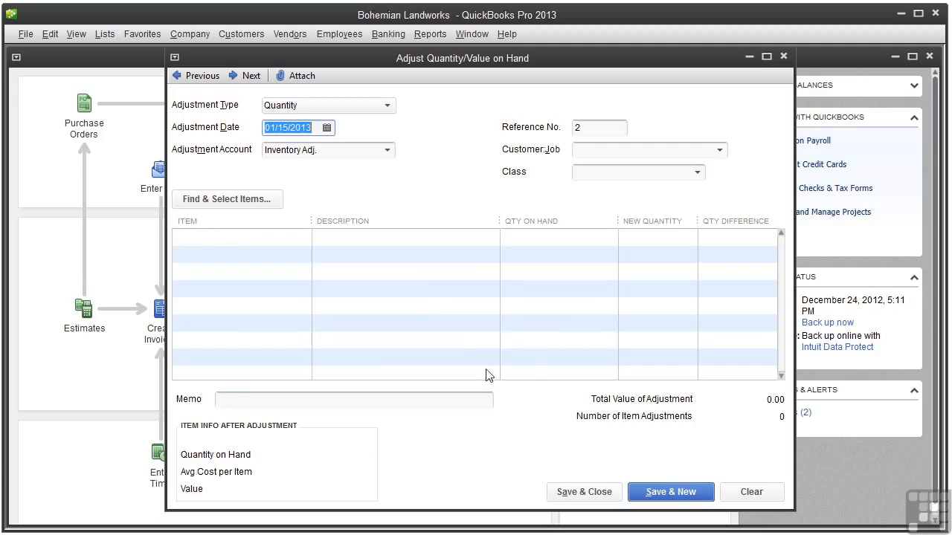
Create a new expense account named "Obsolete Inv." from the adjustment form and use it as the adjustment account
left_click(384, 151)
left_click_drag(659, 440, 679, 170)
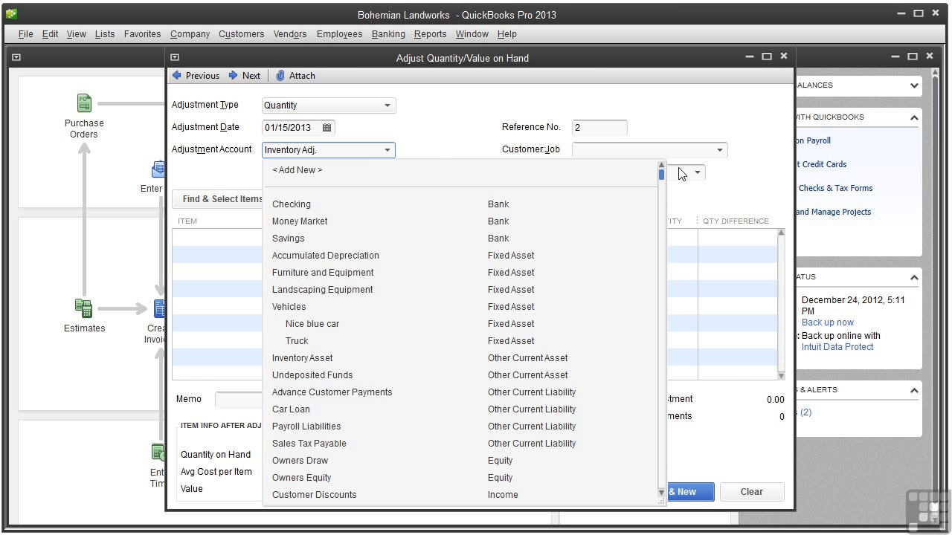
left_click(323, 172)
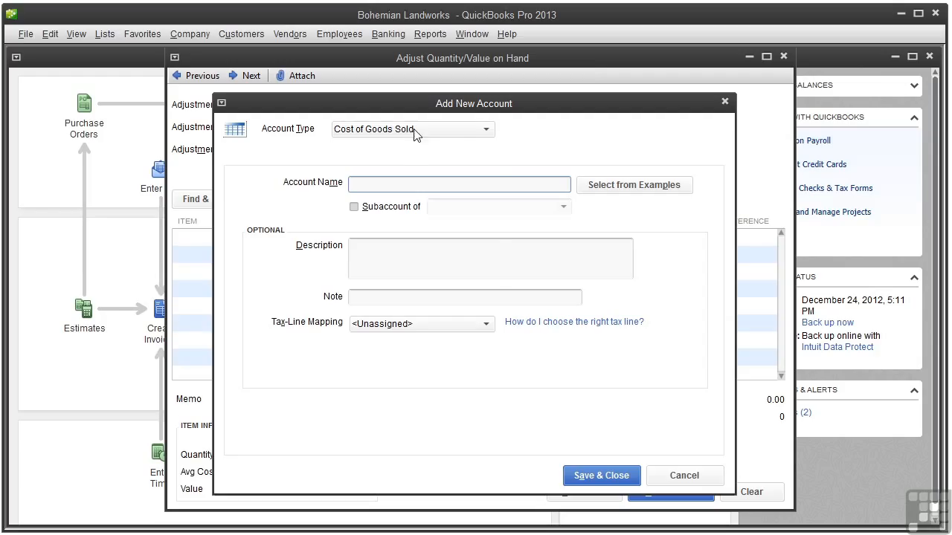
left_click(485, 130)
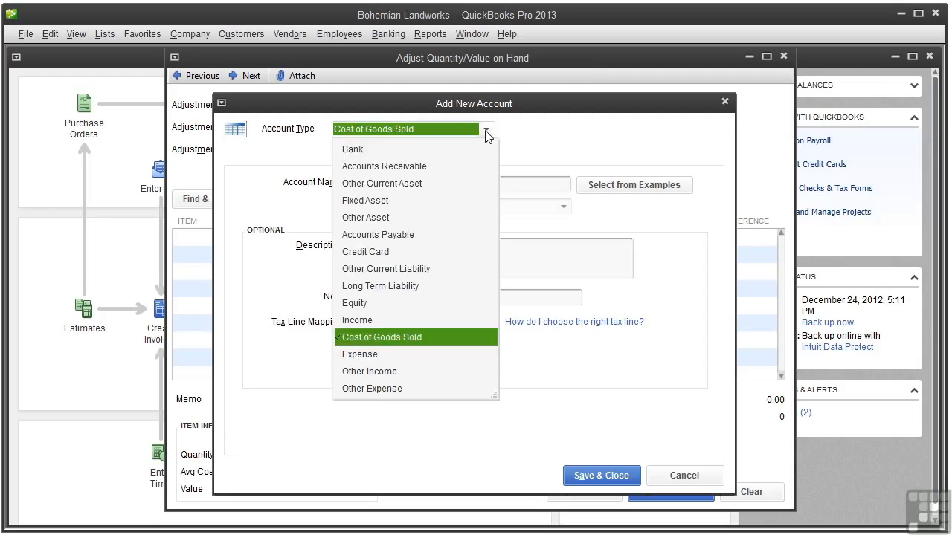
left_click(390, 355)
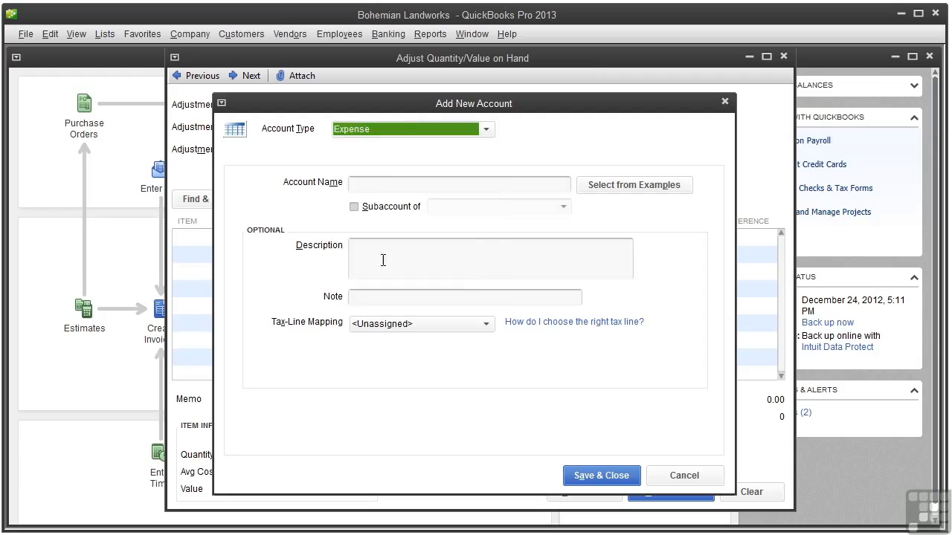
left_click(381, 183)
type("Obso")
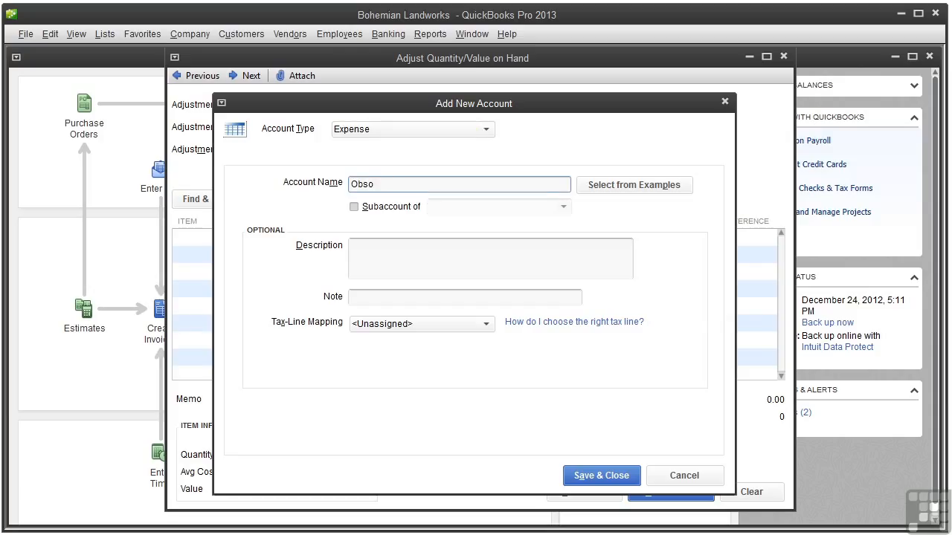
type("lete Inv.")
left_click(602, 476)
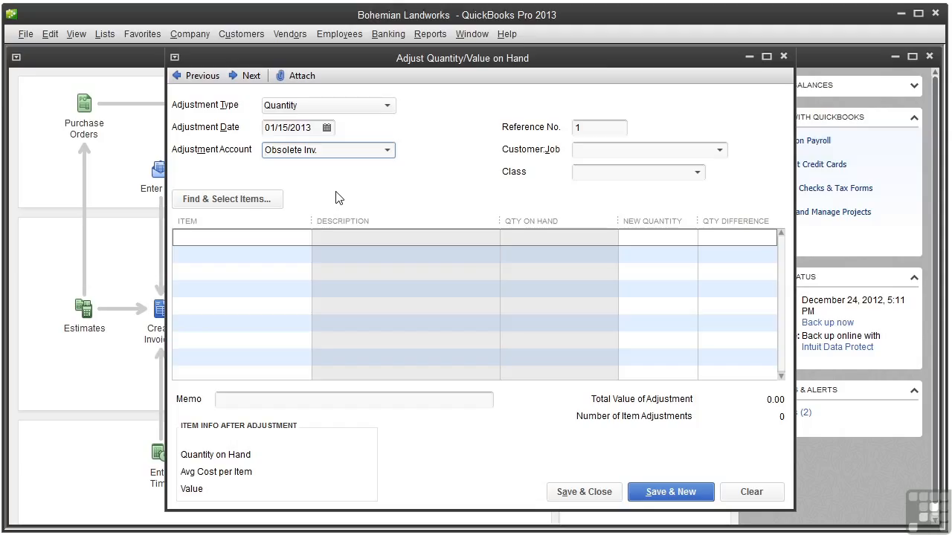
Include inactive items in the item search and add Flamingo to the adjustment
left_click(248, 203)
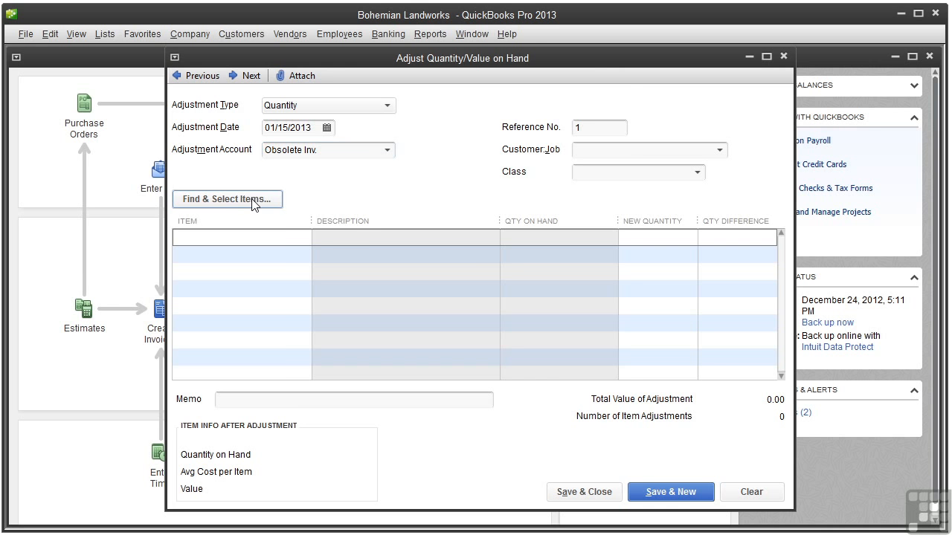
left_click(230, 418)
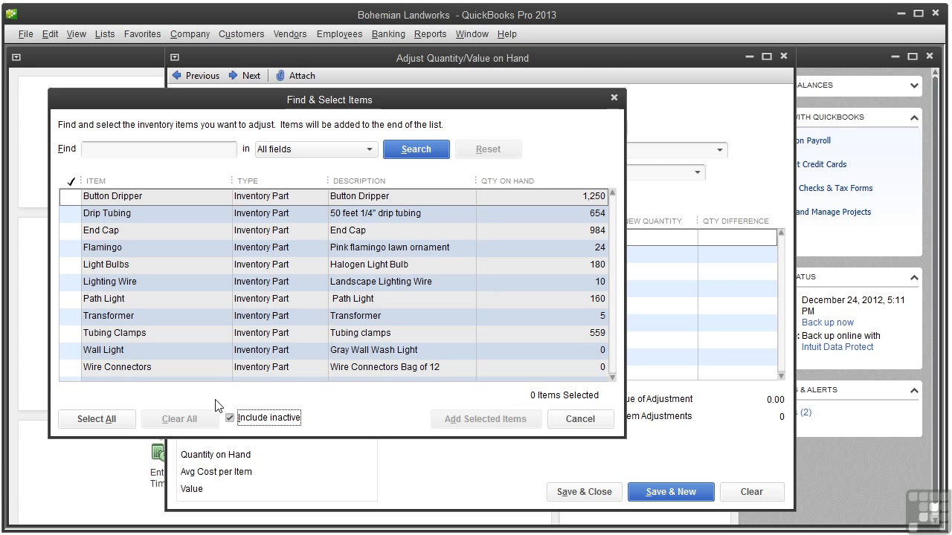
left_click(98, 247)
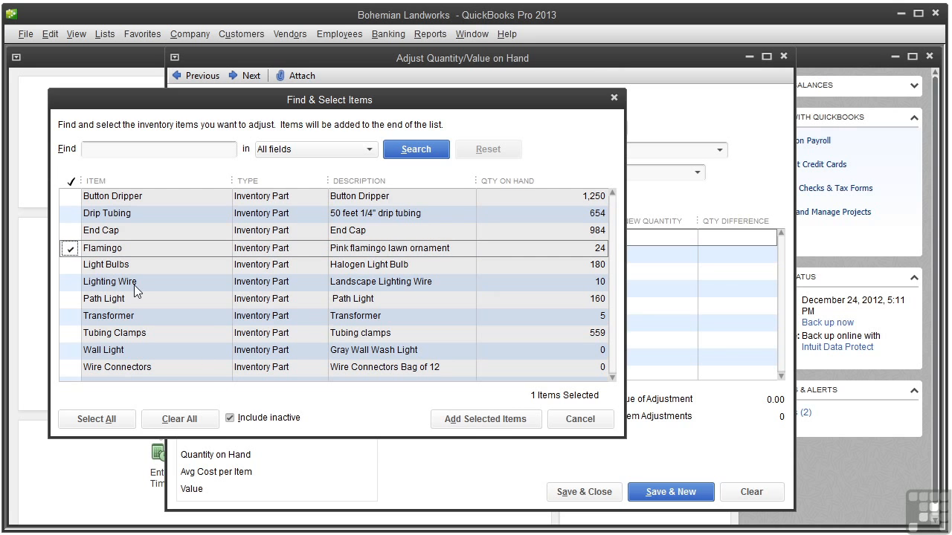
left_click(492, 420)
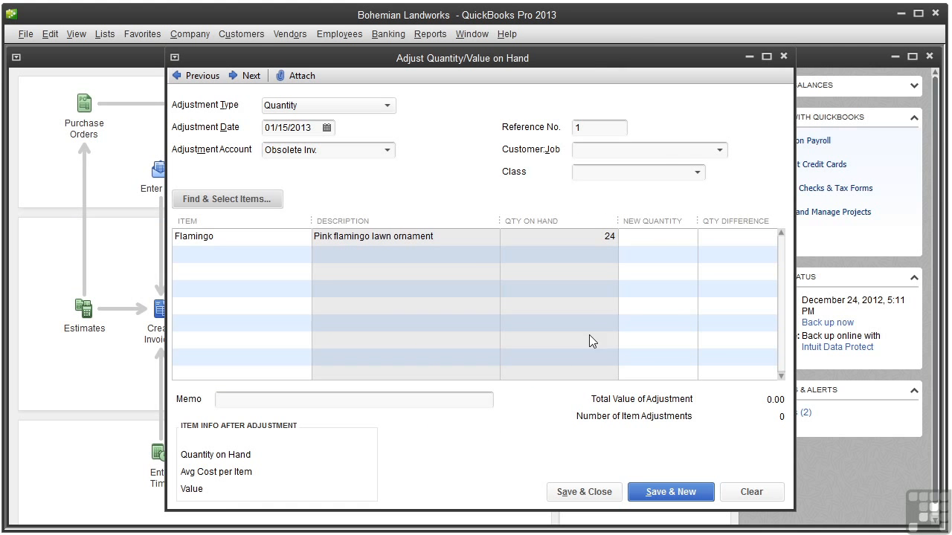
Set Flamingo's new quantity to 0, then save and close the adjustment
left_click(678, 241)
type("0")
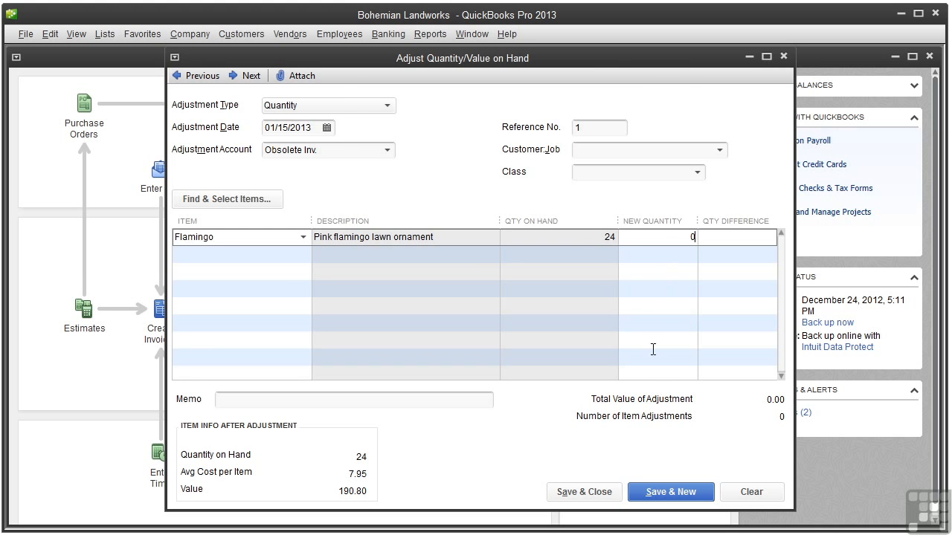
left_click(595, 492)
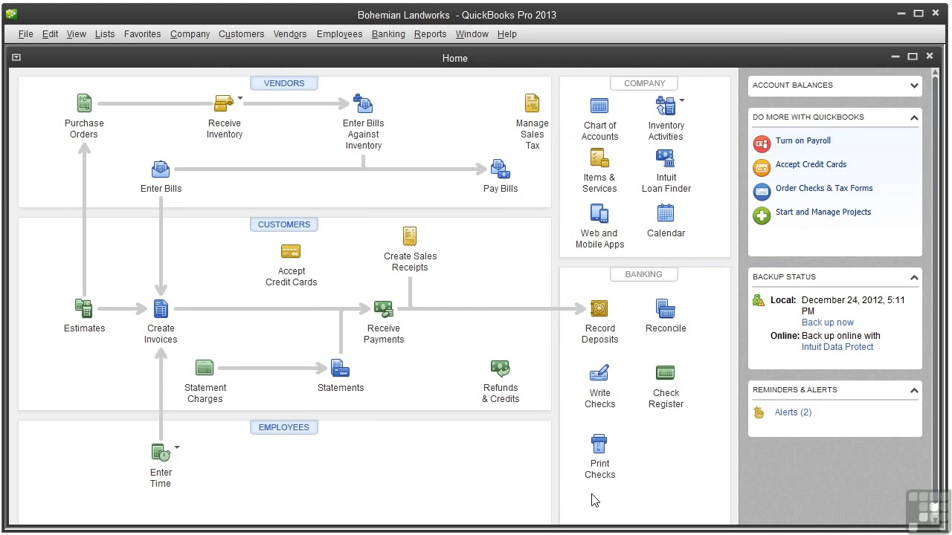